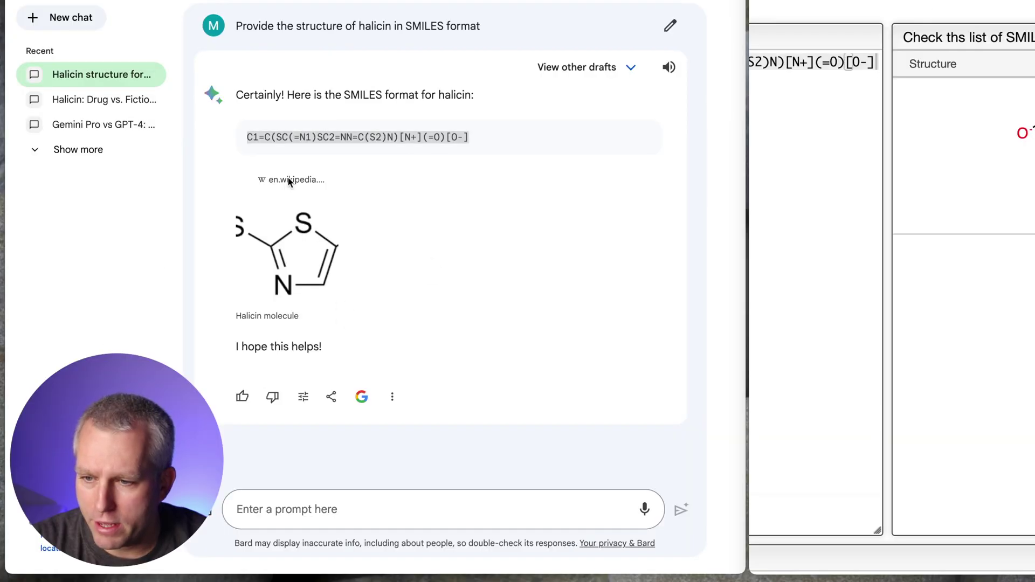
# Step: Compare Bard's halicin SMILES string against the structure drawn in the SMILES checker
pyautogui.click(237, 268)
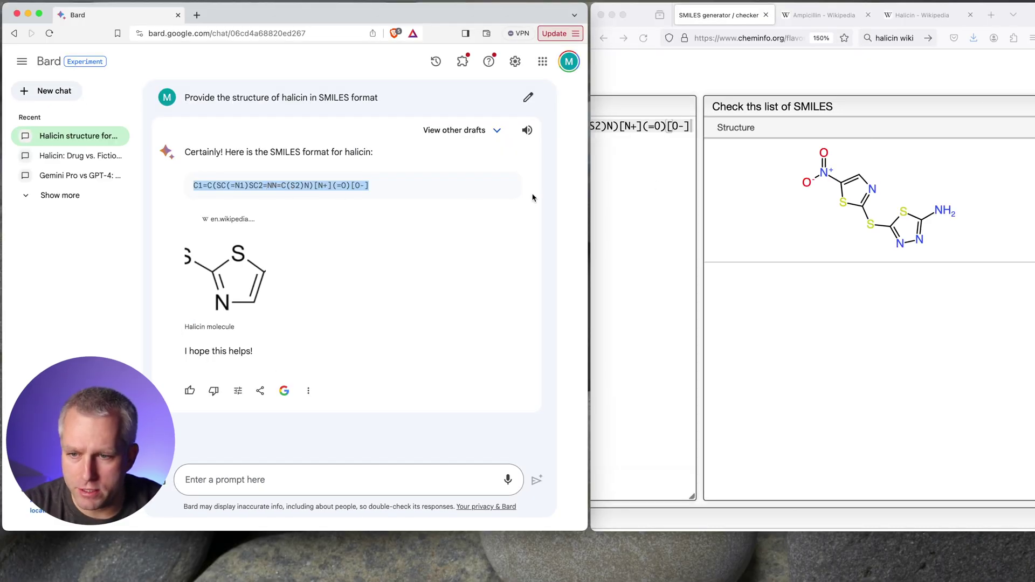
pyautogui.click(672, 183)
pyautogui.hscroll(-3, 677, 184)
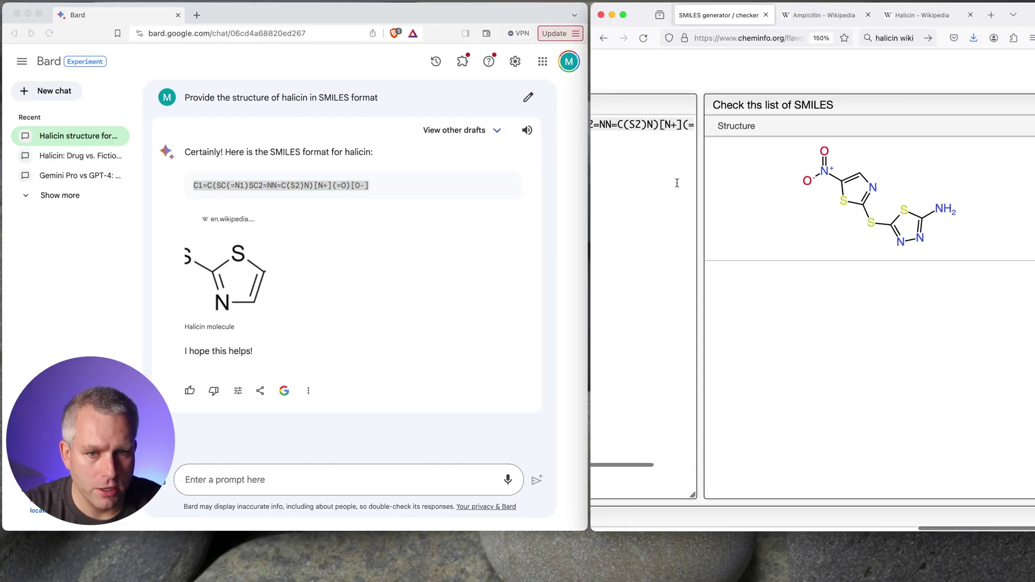
# Step: Detach the Halicin Wikipedia article into its own window, view its infobox structure, then return to the SMILES checker
pyautogui.click(923, 16)
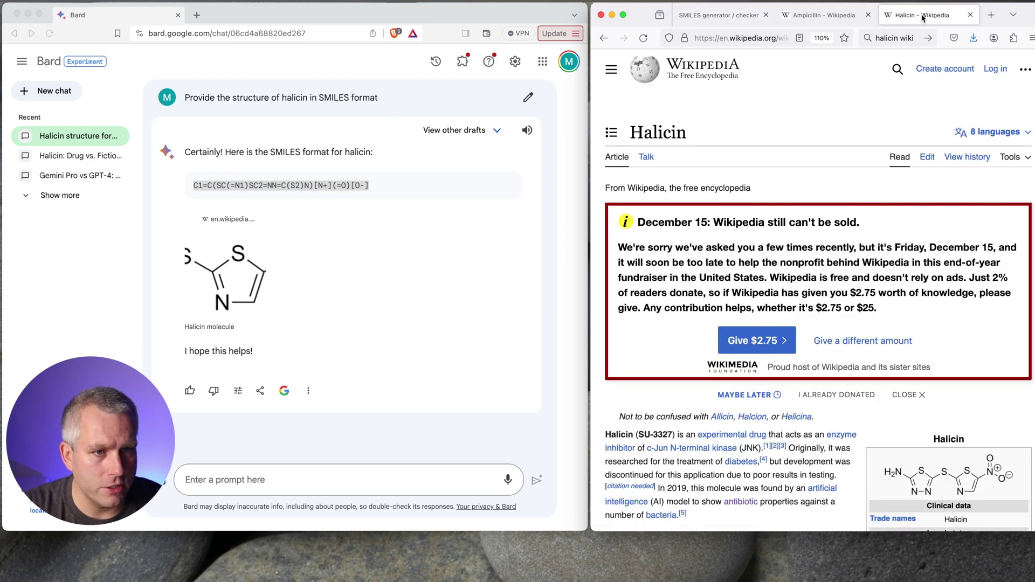
pyautogui.moveTo(923, 16); pyautogui.dragTo(425, 76)
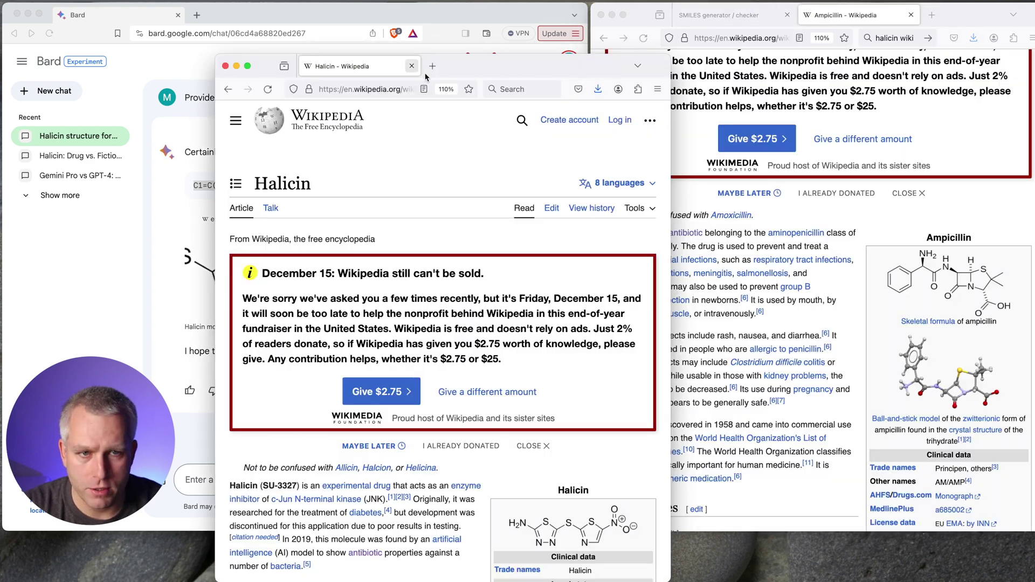
pyautogui.moveTo(494, 74); pyautogui.dragTo(405, 23)
pyautogui.scroll(-3, 466, 221)
pyautogui.scroll(-3, 466, 221)
pyautogui.click(719, 15)
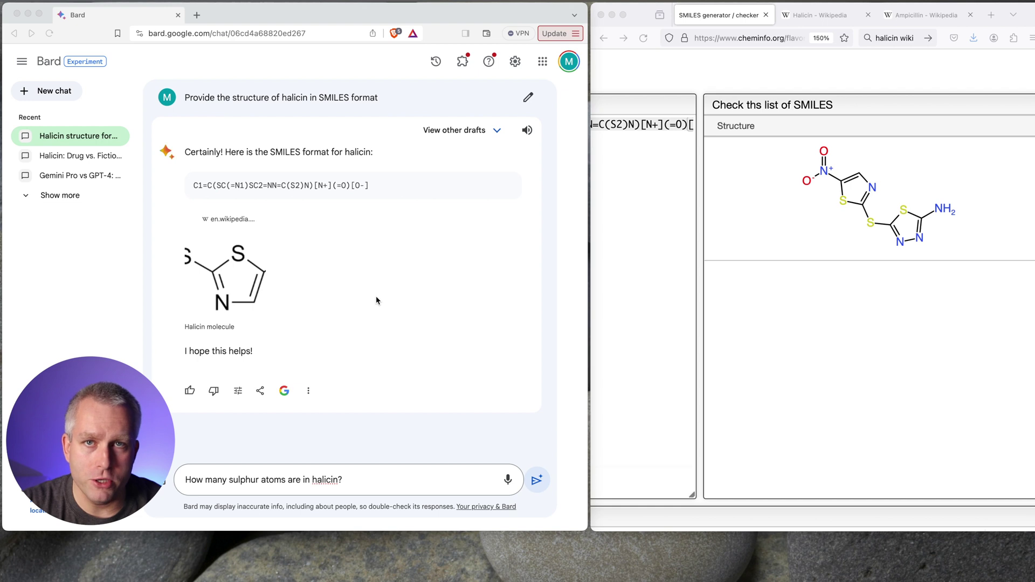
# Step: Ask Bard how many sulphur atoms halicin has and reveal the Python code behind its answer of 3
pyautogui.click(377, 479)
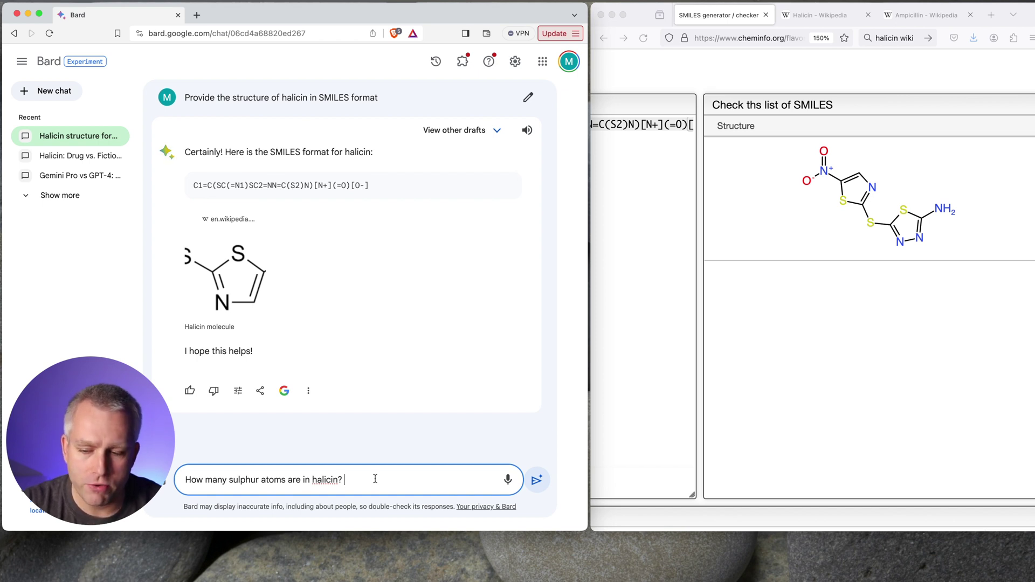
pyautogui.click(536, 480)
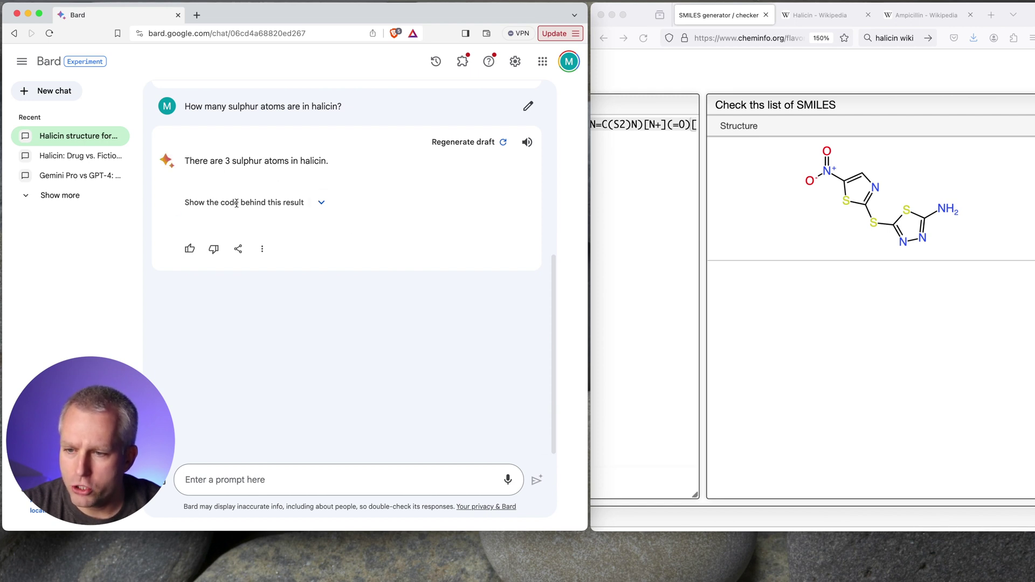
pyautogui.click(322, 203)
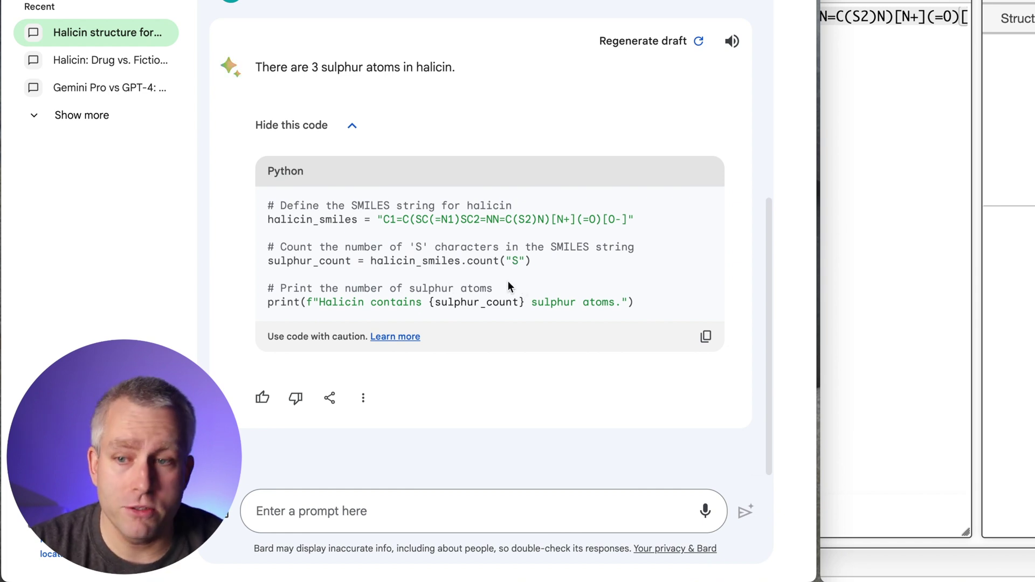
pyautogui.click(294, 522)
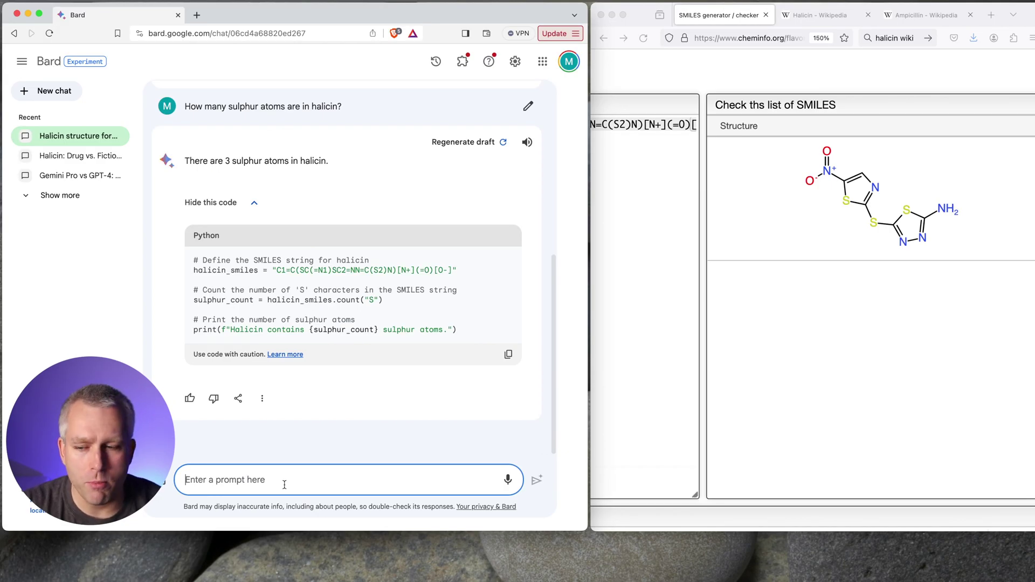
# Step: Ask Bard 'Which of those 3 suphur atoms would be the most reactive?'
pyautogui.write('Which of those 3 suphur atoms would be the most reactive?')
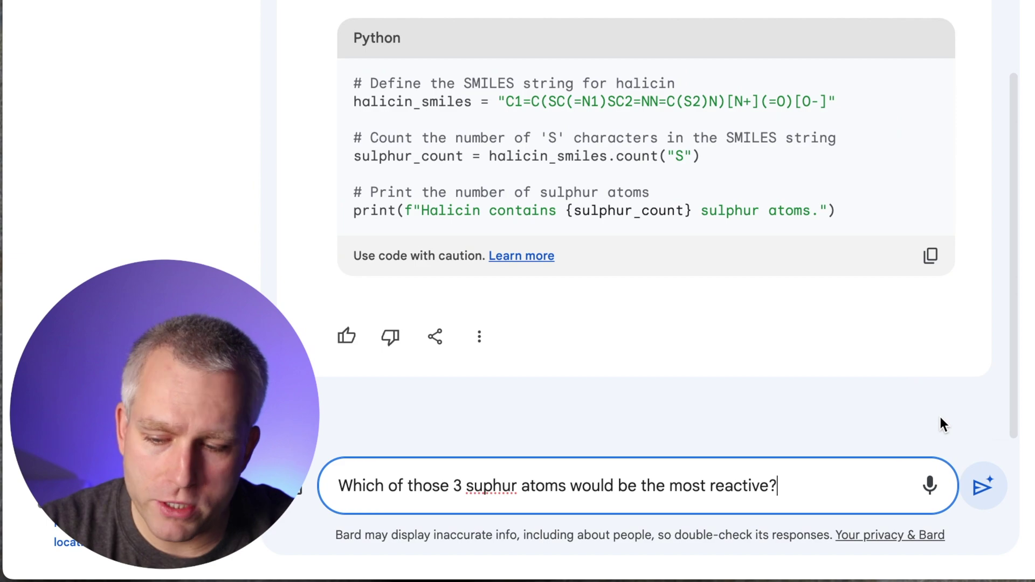
pyautogui.click(982, 485)
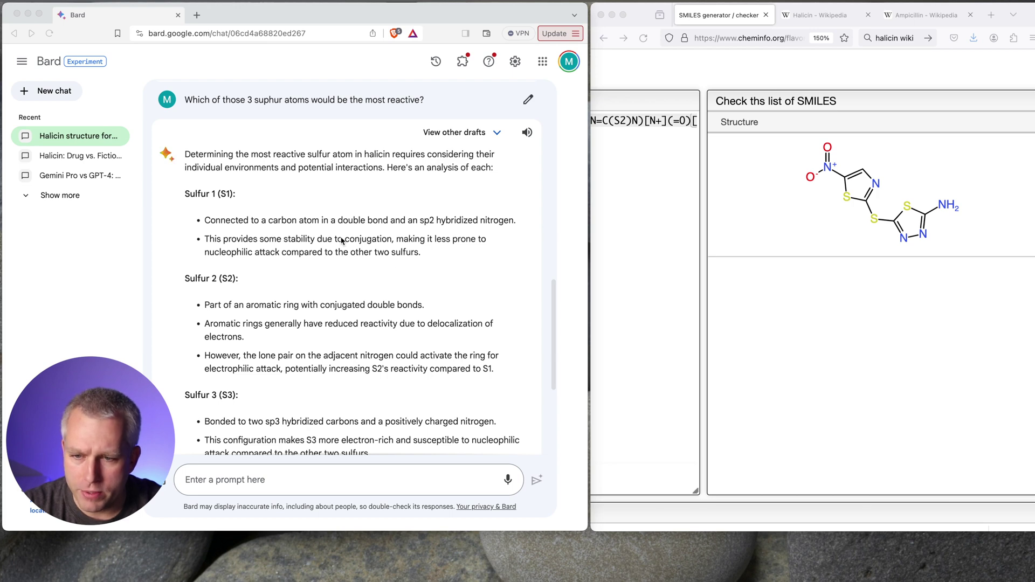
pyautogui.scroll(-1, 354, 247)
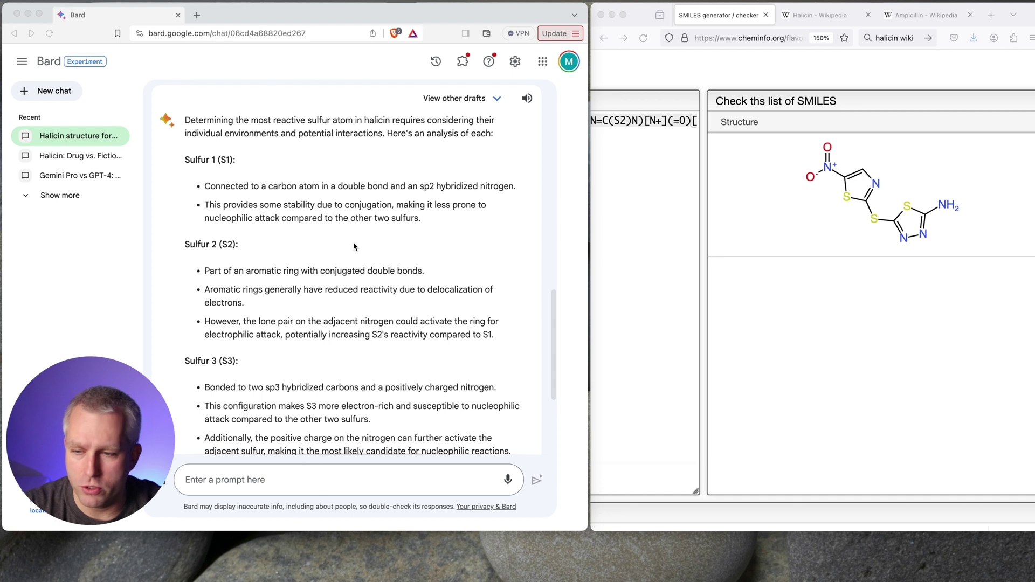
pyautogui.scroll(-1, 305, 247)
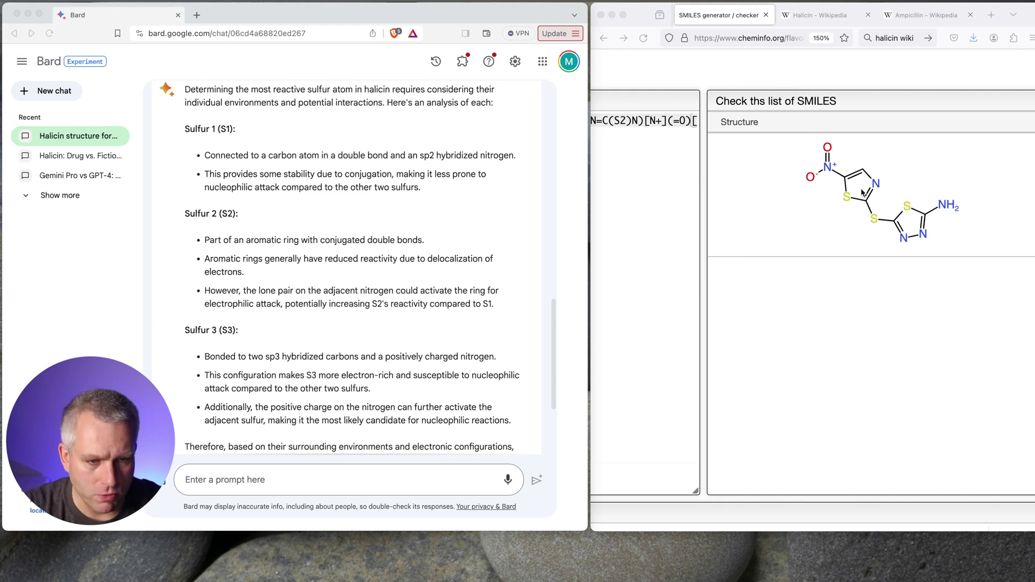
pyautogui.scroll(-2, 898, 255)
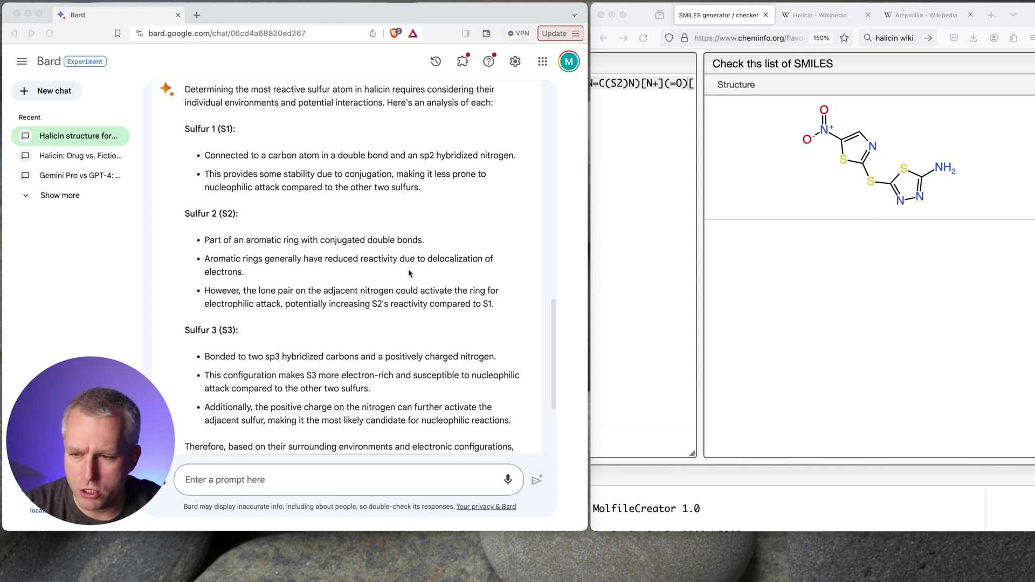
pyautogui.scroll(-1, 225, 283)
pyautogui.scroll(1, 225, 282)
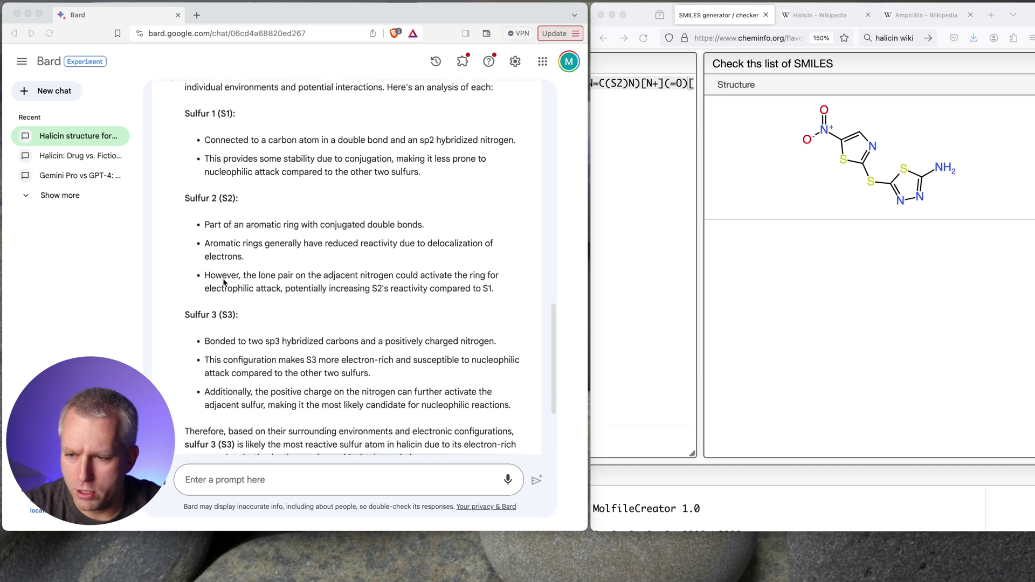
pyautogui.scroll(1, 323, 283)
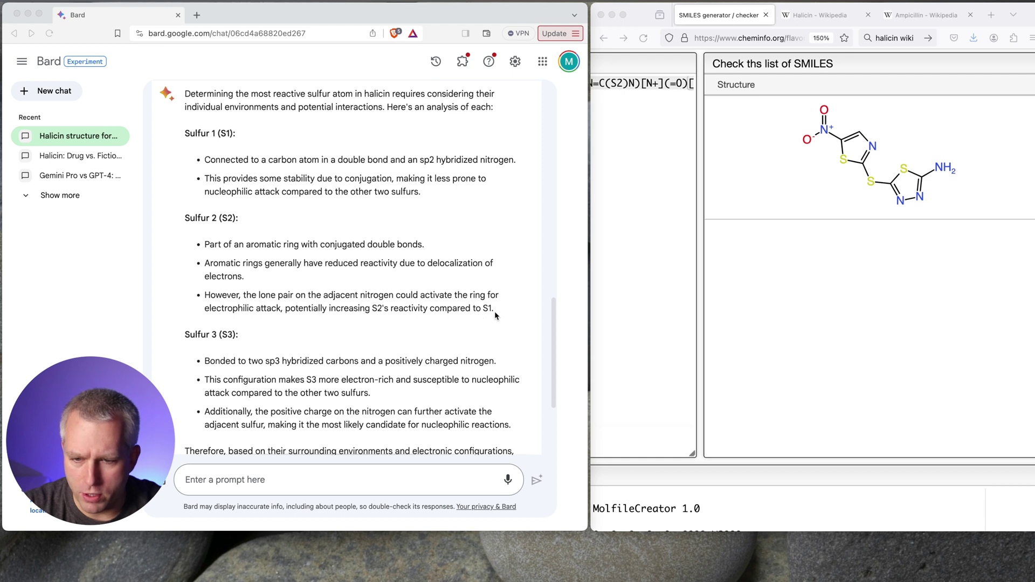
pyautogui.scroll(1, 494, 312)
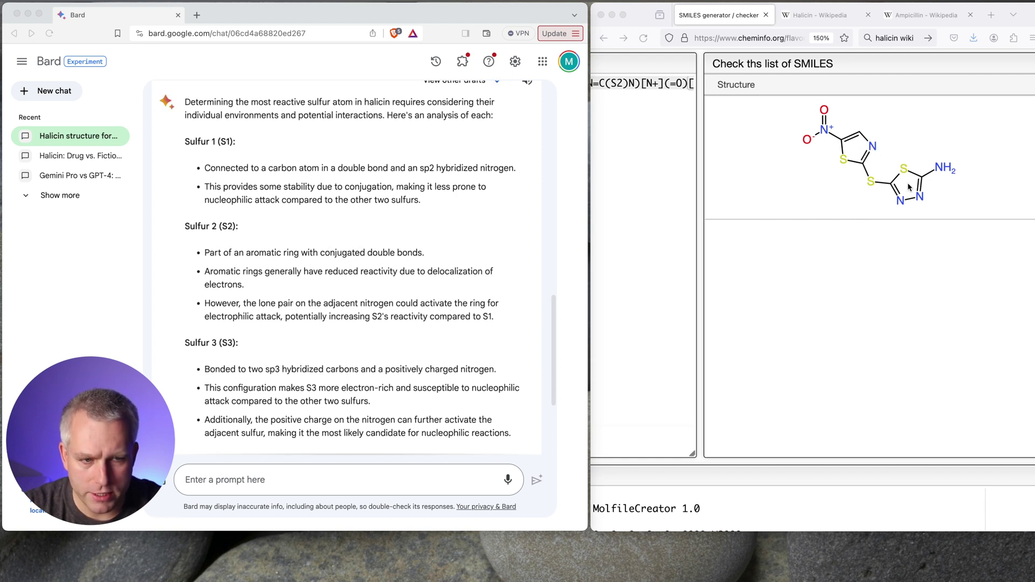
pyautogui.scroll(-3, 497, 284)
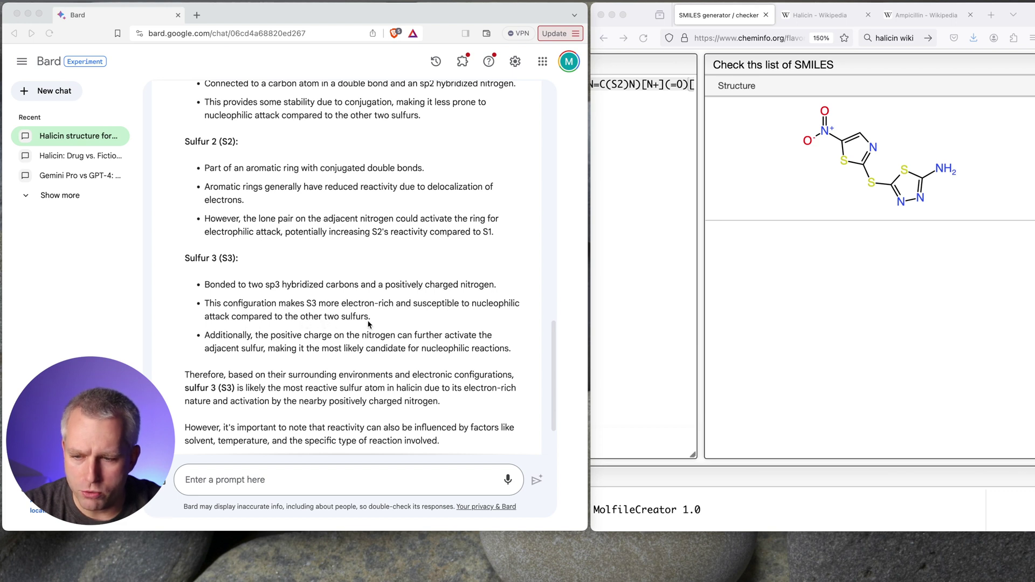
pyautogui.scroll(-2, 378, 329)
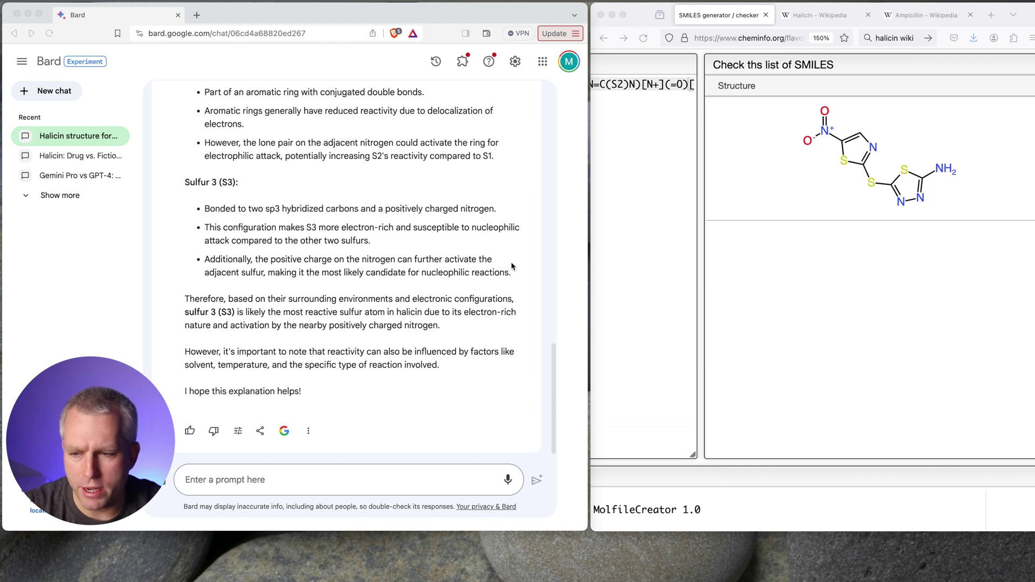
# Step: Paste the question asking which sulfur atoms are S1, S2 and S3
pyautogui.write('Can you tell me which one is S1 S2 and S3?')
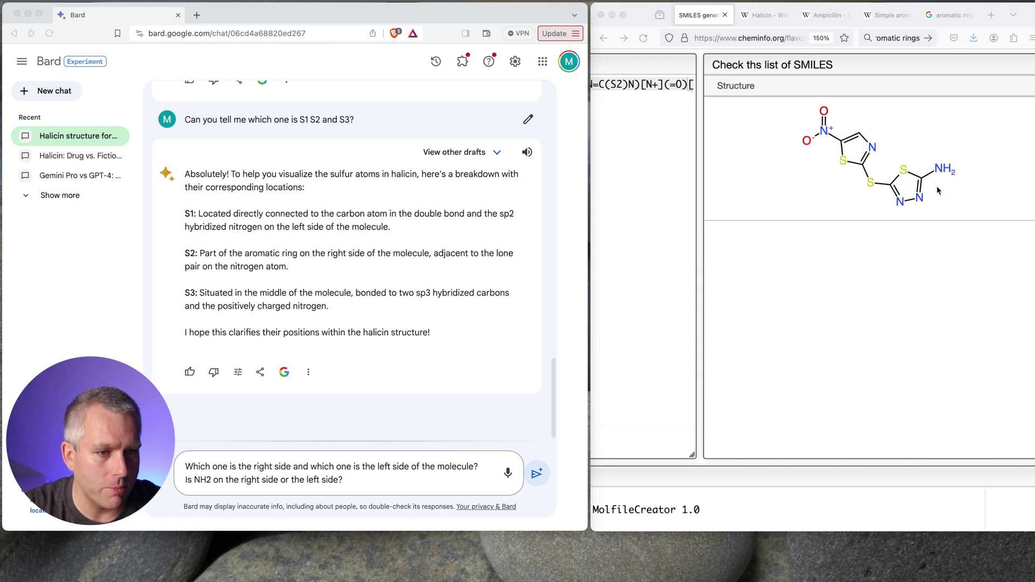
# Step: Send the left/right side question, then prepare the question on which sulphur is nearest NH2
pyautogui.click(536, 473)
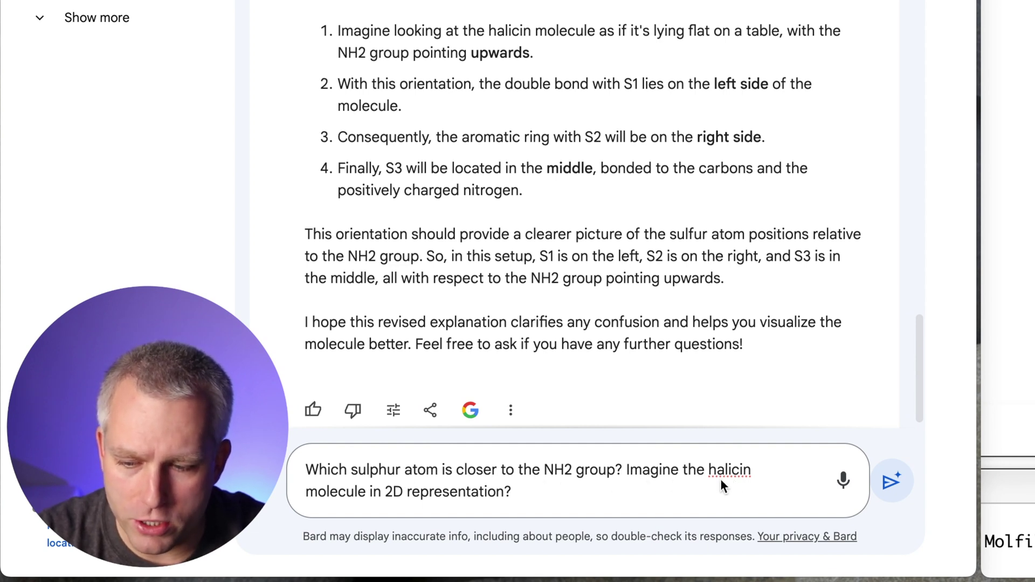
pyautogui.click(887, 483)
# Step: Ask Bard which sulphur atom lies closest to the NH2 group
pyautogui.click(887, 483)
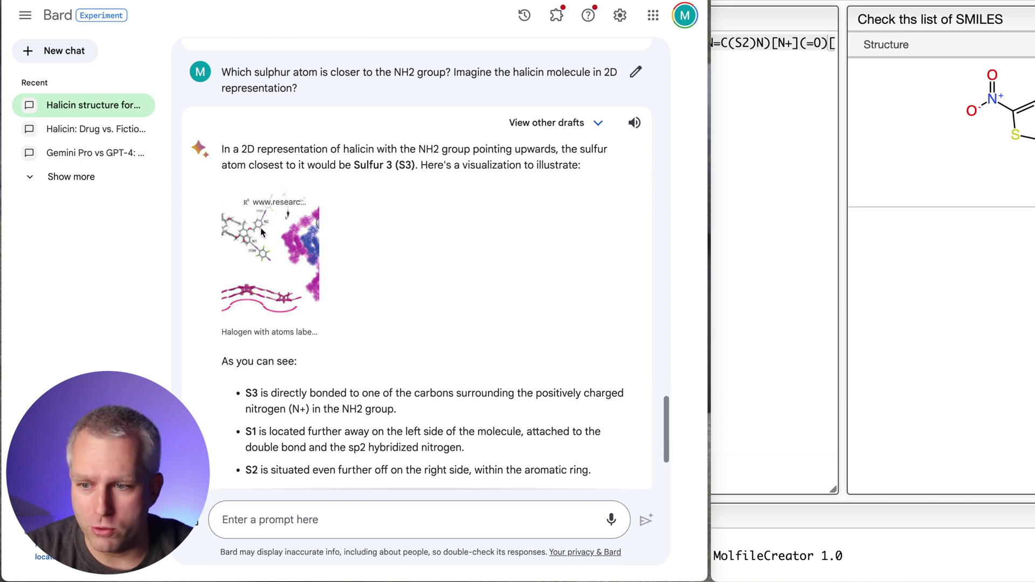
# Step: Open the ResearchGate Fig 6 behind Bard's illustration and its source paper on halogen bonded networks
pyautogui.click(289, 255)
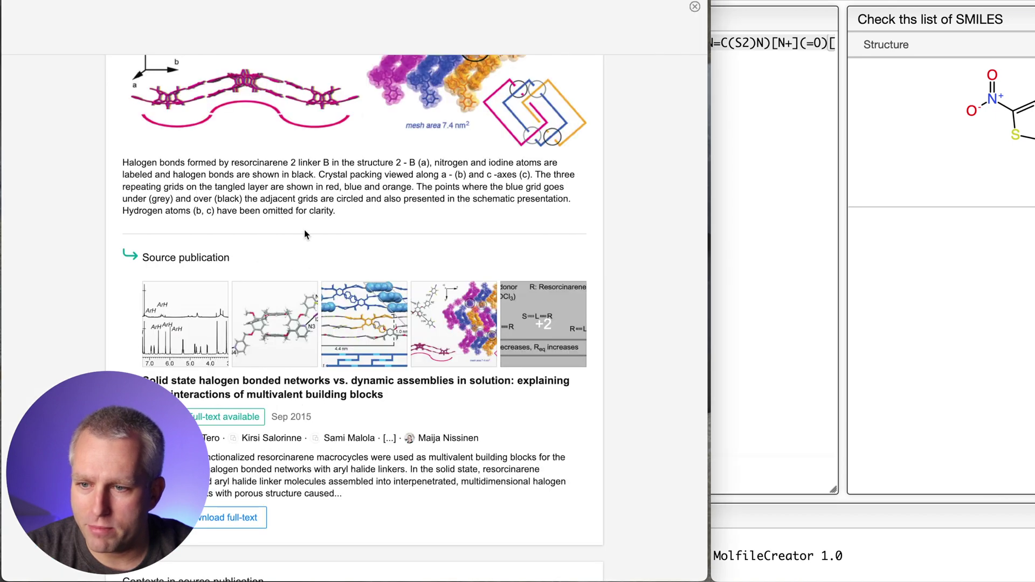
pyautogui.scroll(5, 301, 236)
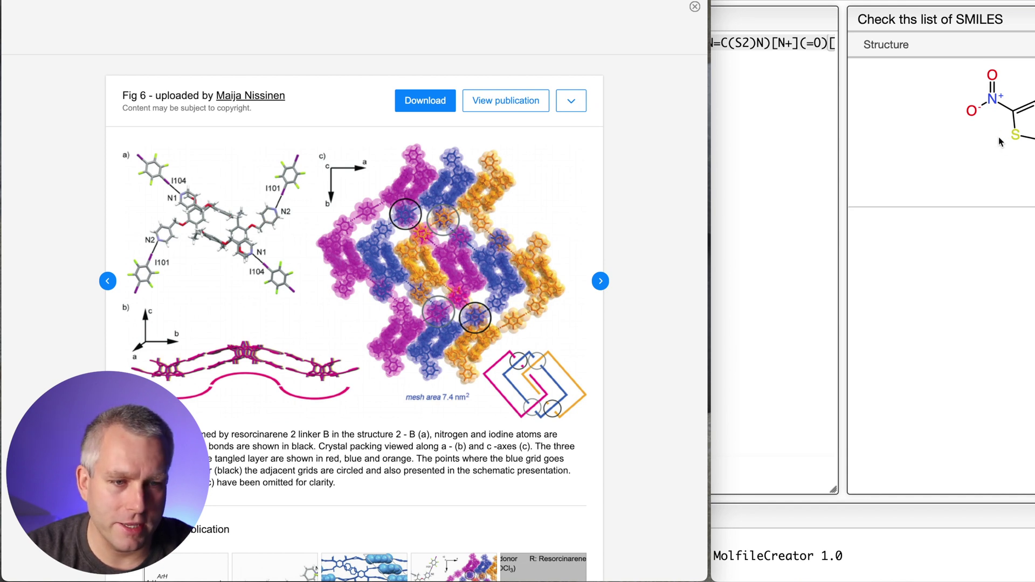
pyautogui.scroll(-1, 384, 318)
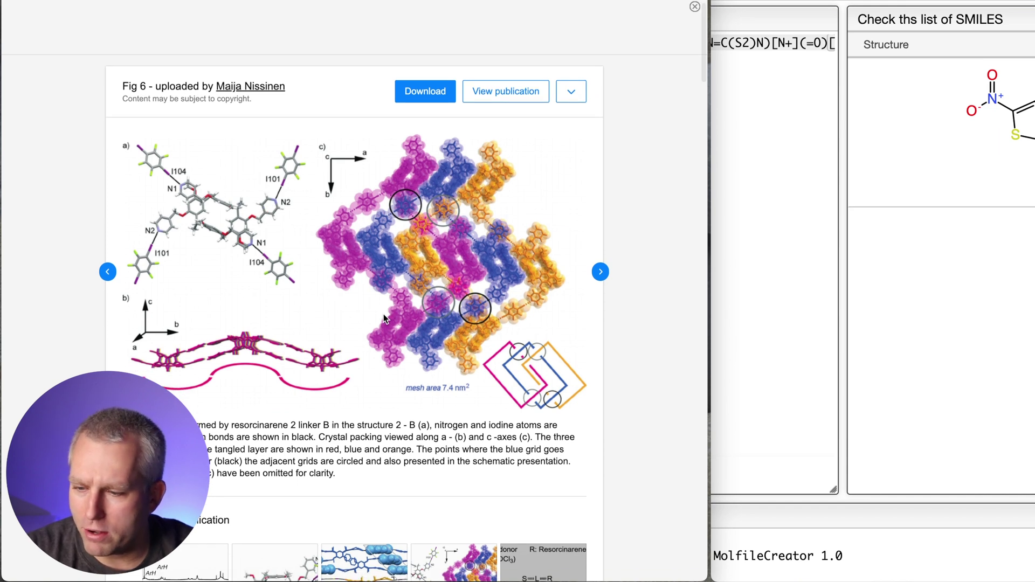
pyautogui.scroll(2, 384, 315)
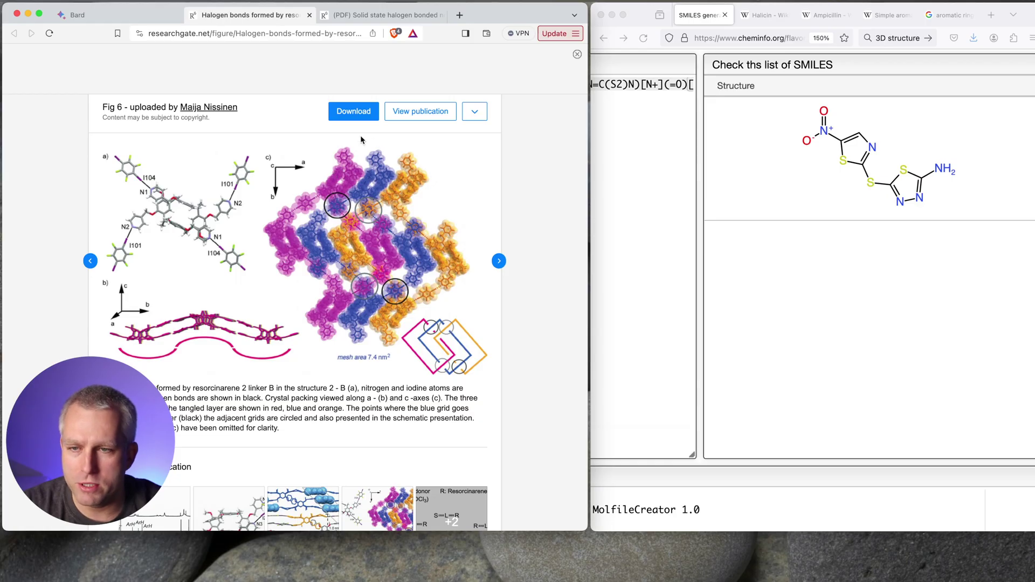
pyautogui.click(506, 143)
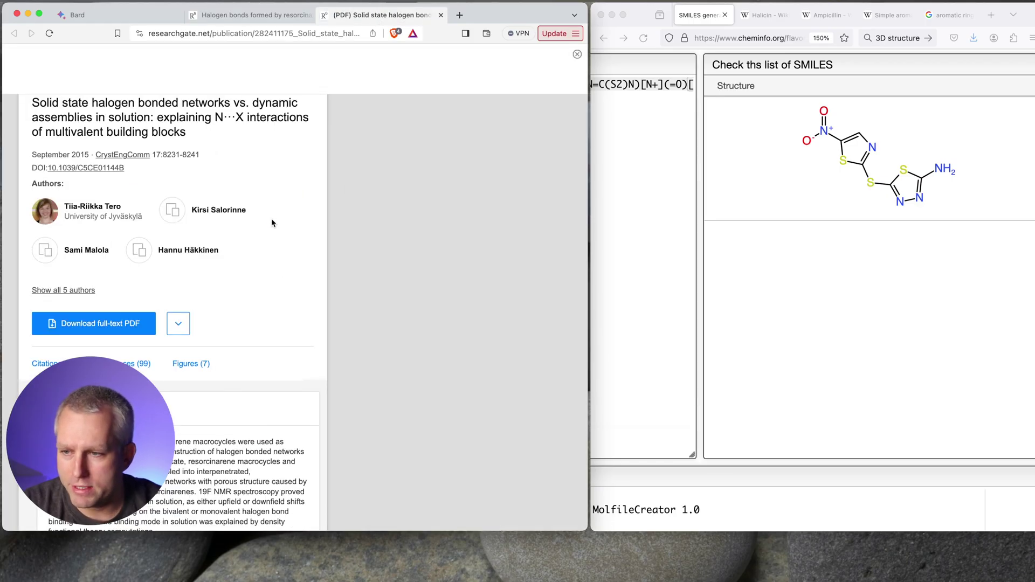
# Step: Back in Bard, ask 'How can the NH2 group point upwards in a 2D representation?'
pyautogui.scroll(2, 271, 218)
pyautogui.click(140, 20)
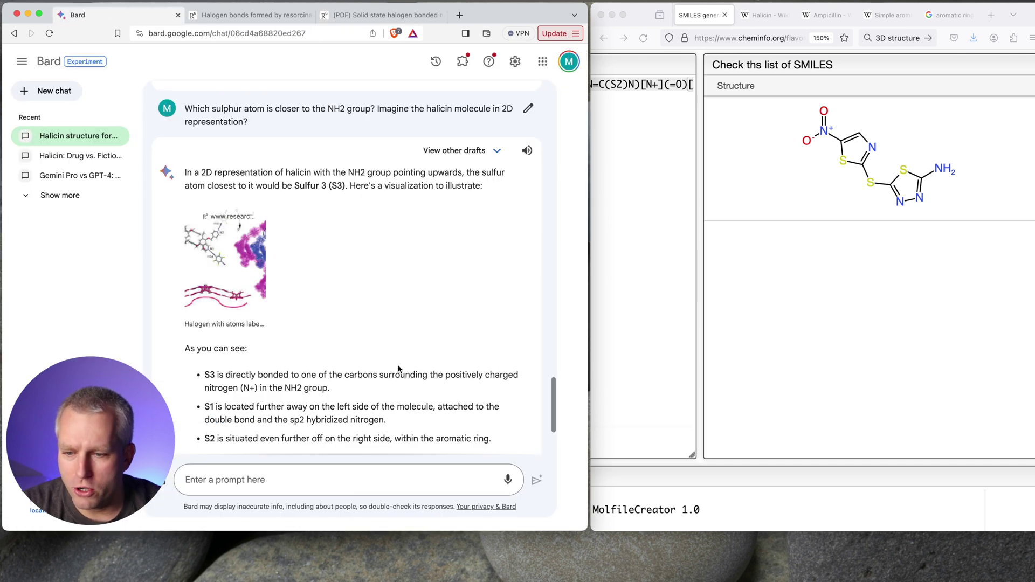
pyautogui.scroll(-2, 391, 370)
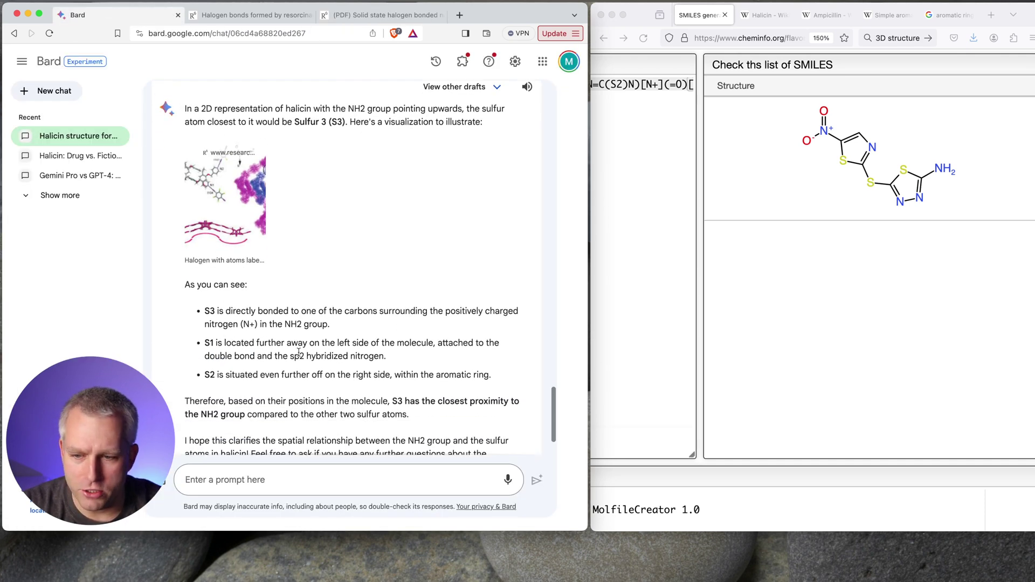
pyautogui.scroll(-3, 313, 356)
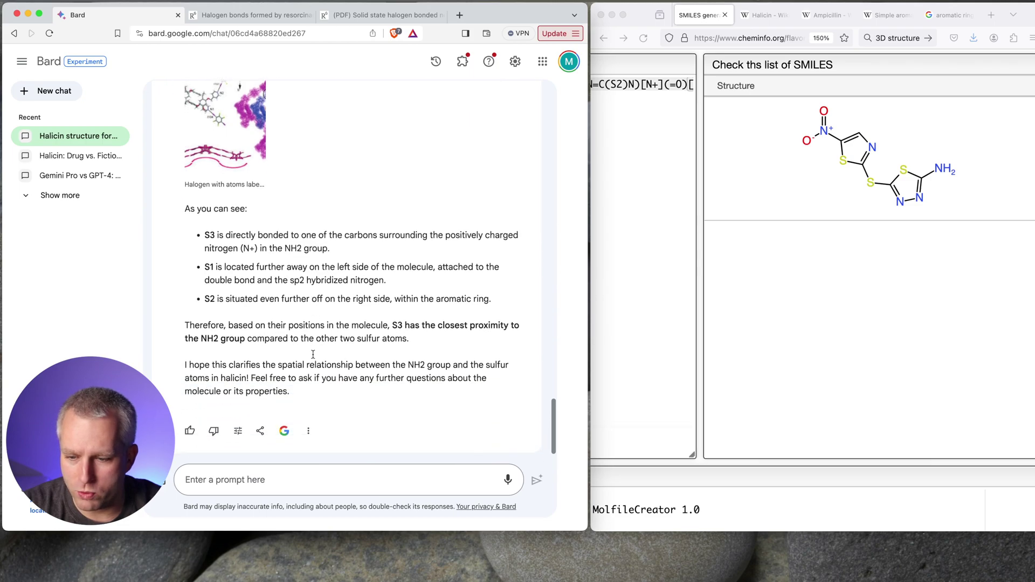
pyautogui.click(467, 480)
pyautogui.write('How can the NH2 group point upwards in a 2D representation?')
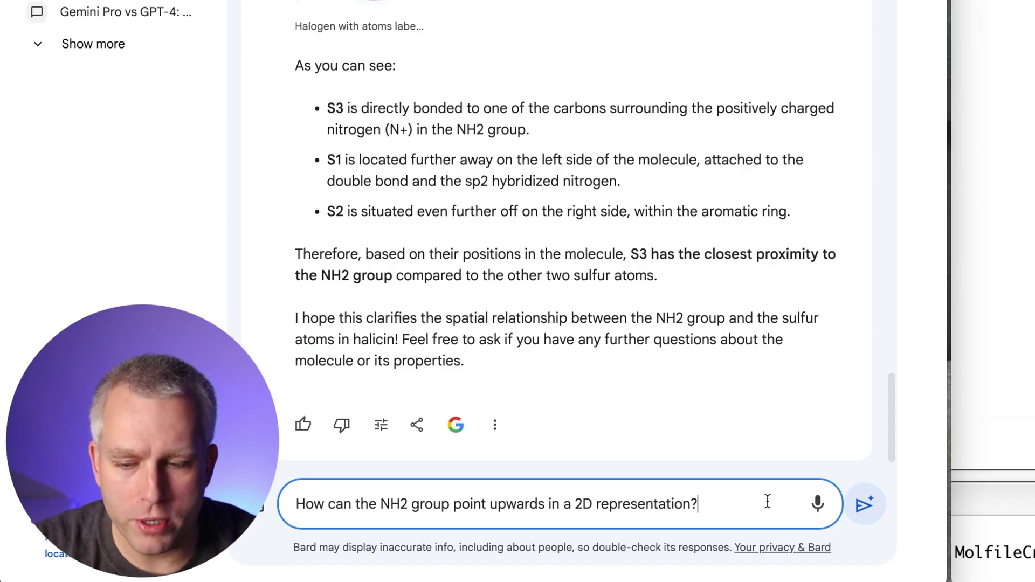
pyautogui.click(864, 504)
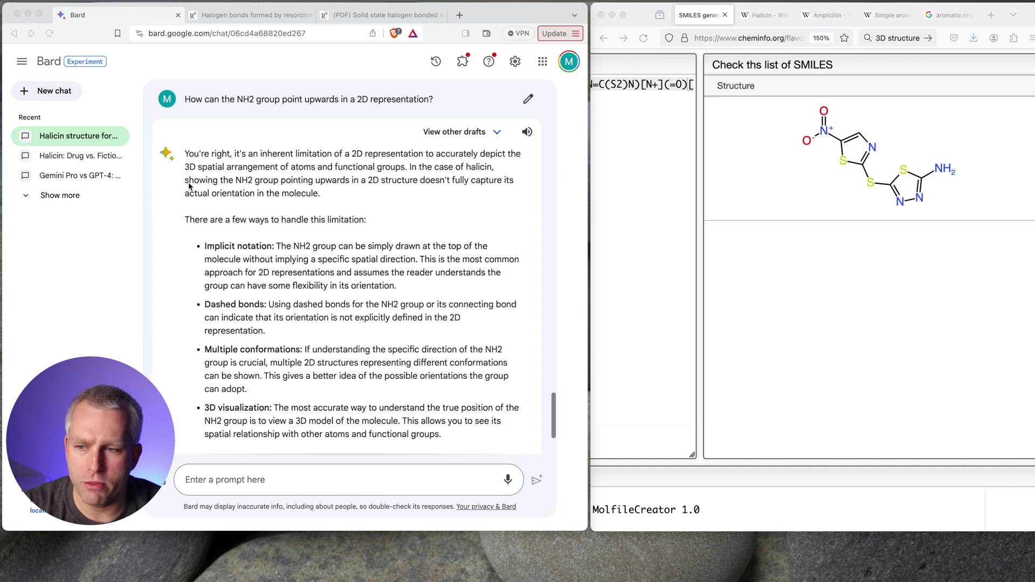
# Step: Read Bard's answer on NH2 orientation and paste the question asking how many halogens halicin has
pyautogui.scroll(-2, 334, 191)
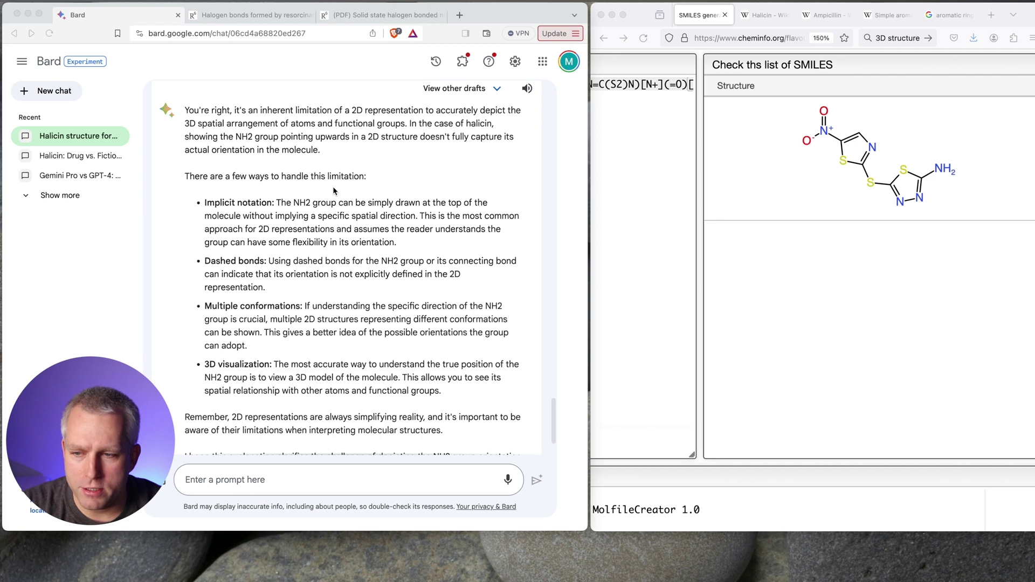
pyautogui.scroll(-2, 333, 190)
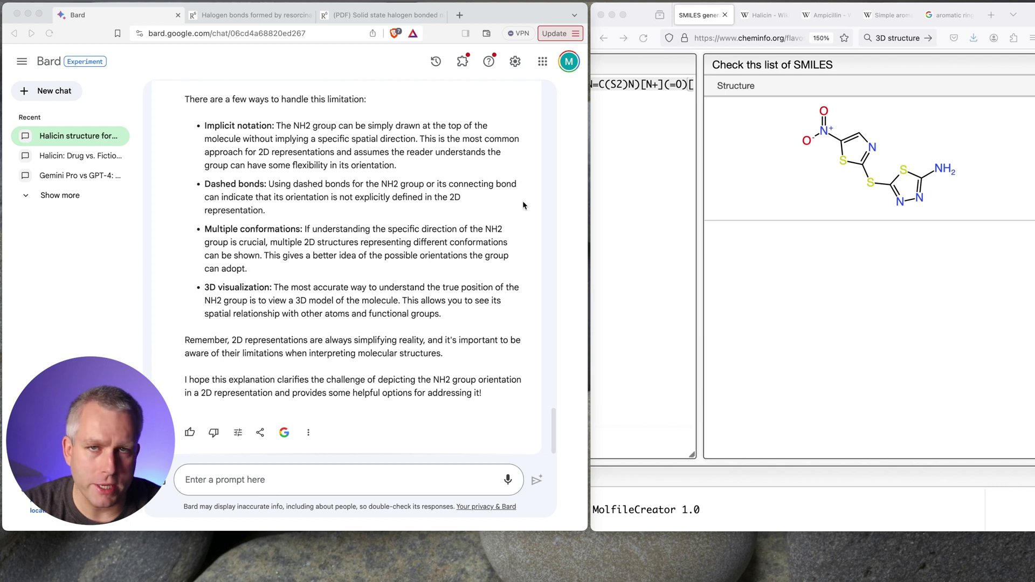
pyautogui.scroll(-1, 311, 200)
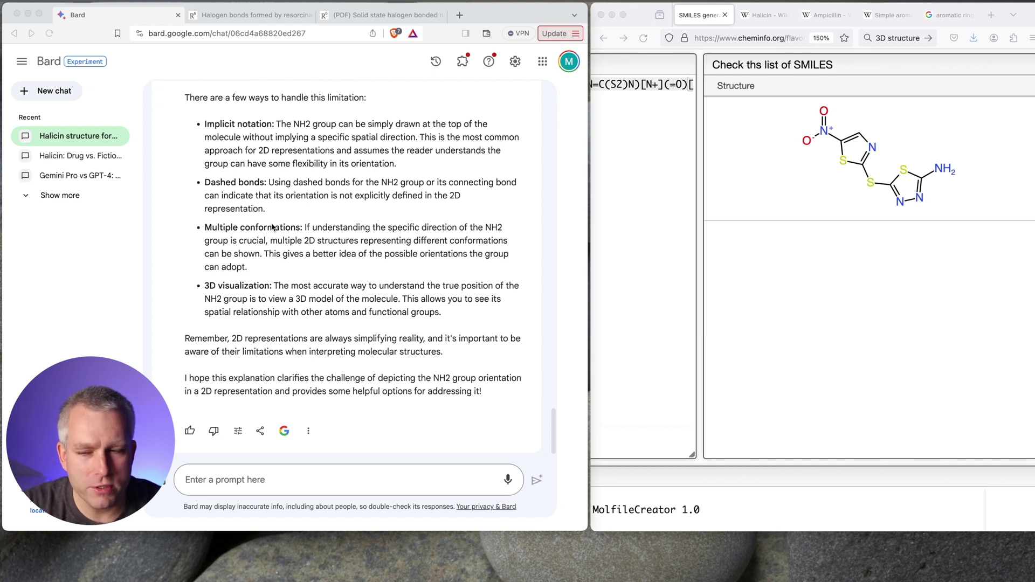
pyautogui.write('The reference you provided earlier talks about halogens. How many halogens are in Halicin?')
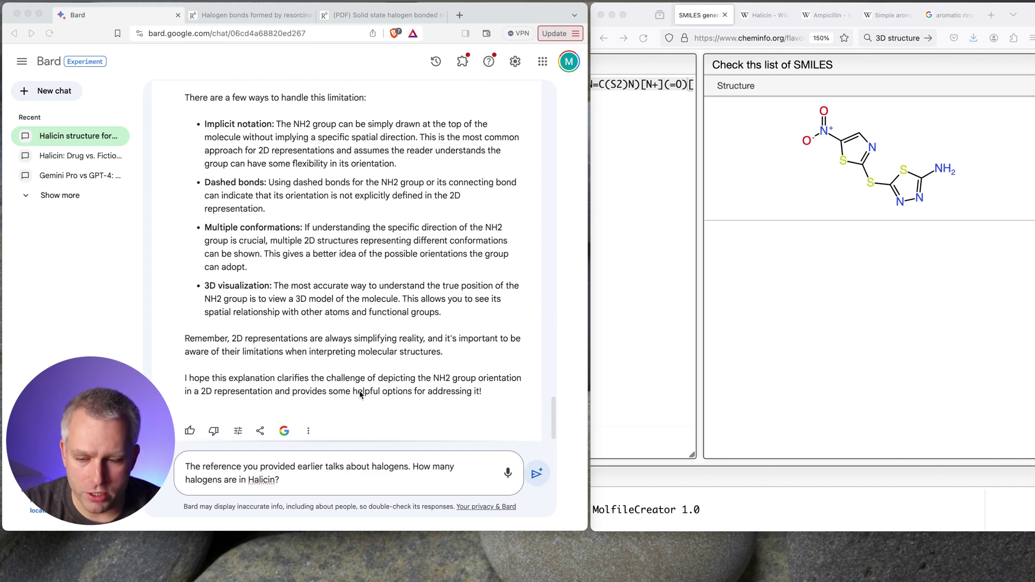
# Step: Submit the question asking how many halogens are in halicin
pyautogui.scroll(10, 360, 394)
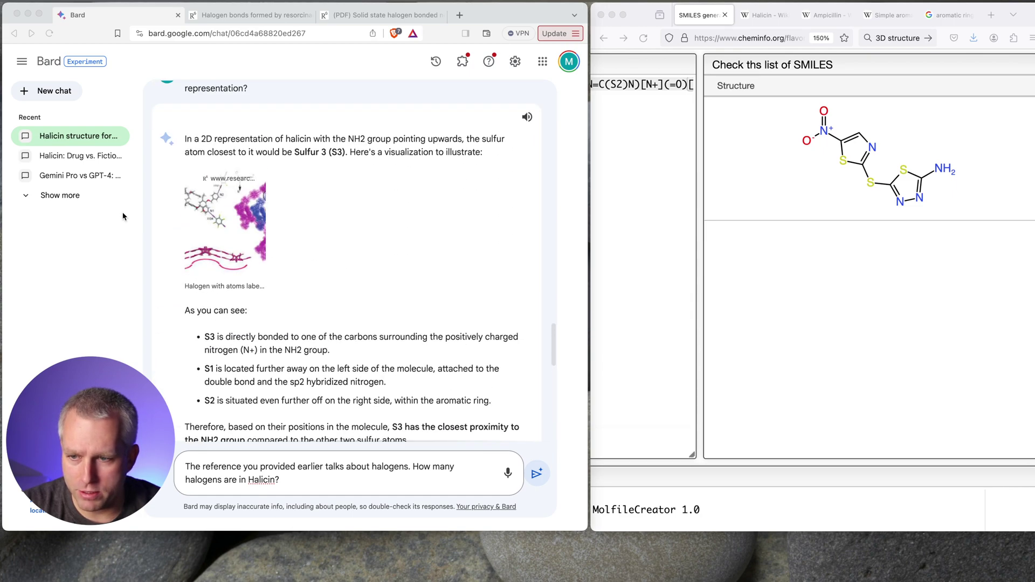
pyautogui.scroll(-10, 438, 427)
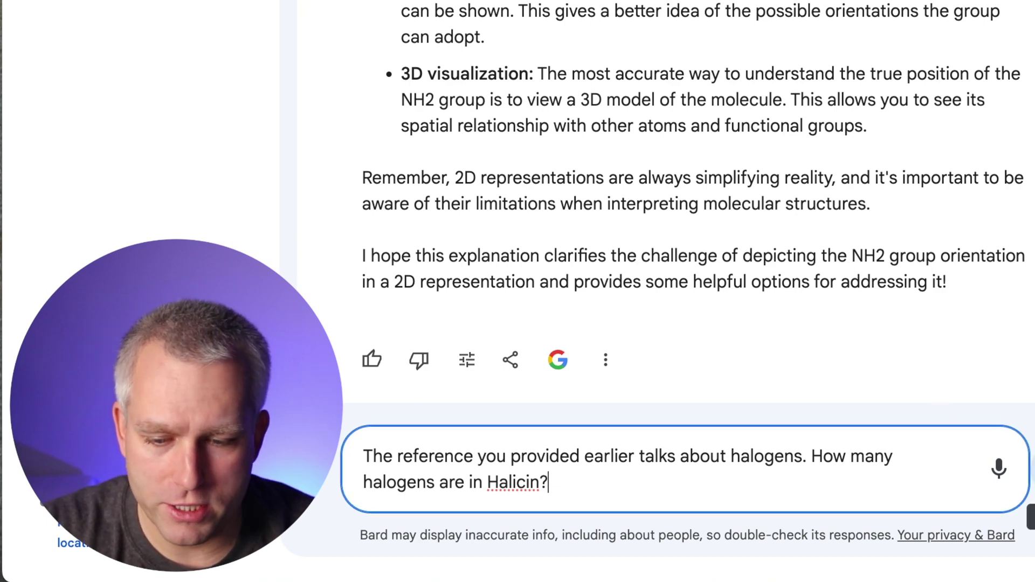
pyautogui.press('Return')
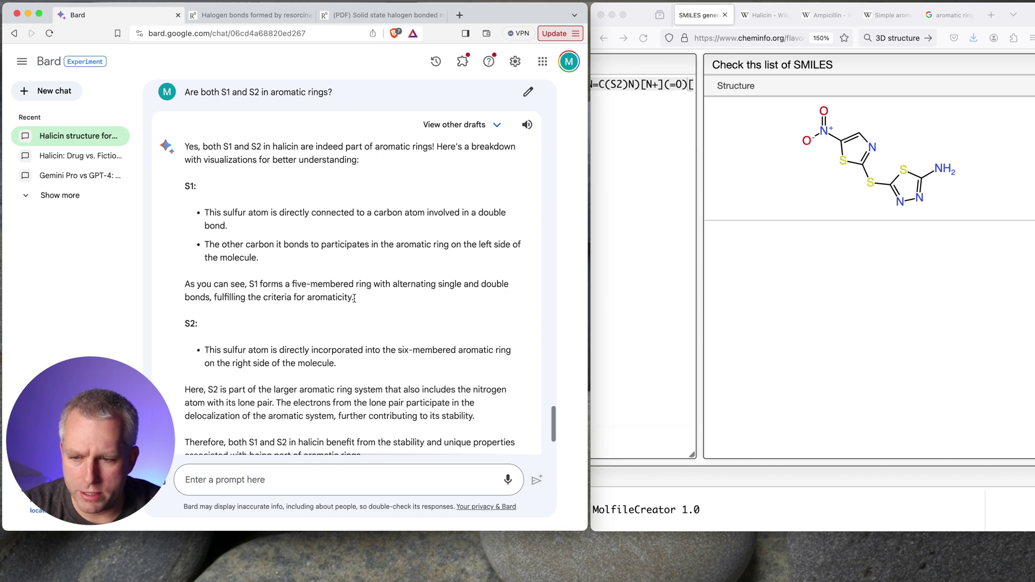
# Step: Scroll through Bard's reply claiming both S1 and S2 lie in aromatic rings
pyautogui.scroll(-2, 376, 303)
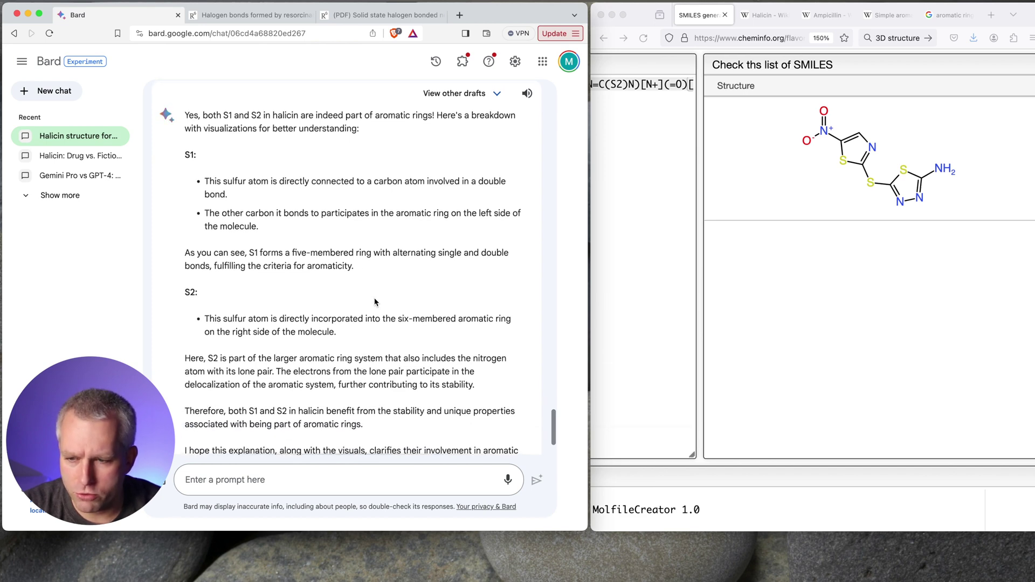
pyautogui.scroll(-2, 376, 302)
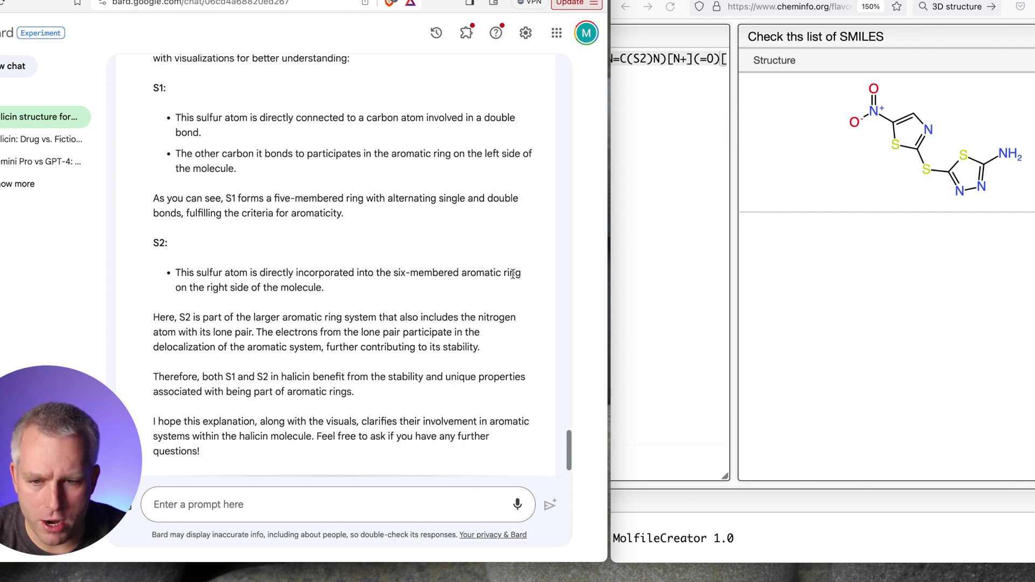
pyautogui.scroll(1, 275, 286)
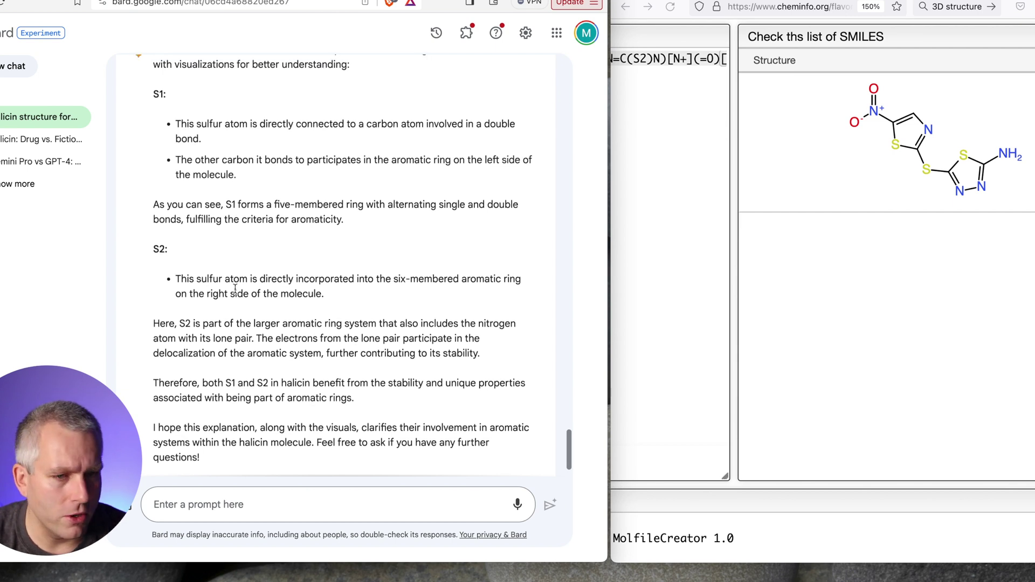
pyautogui.scroll(-1, 882, 202)
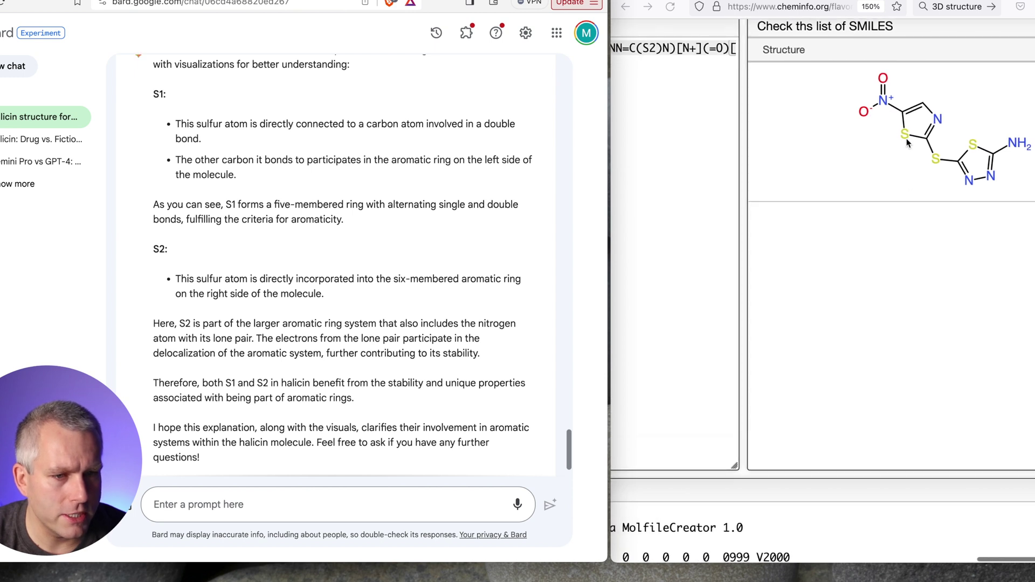
pyautogui.scroll(-1, 907, 139)
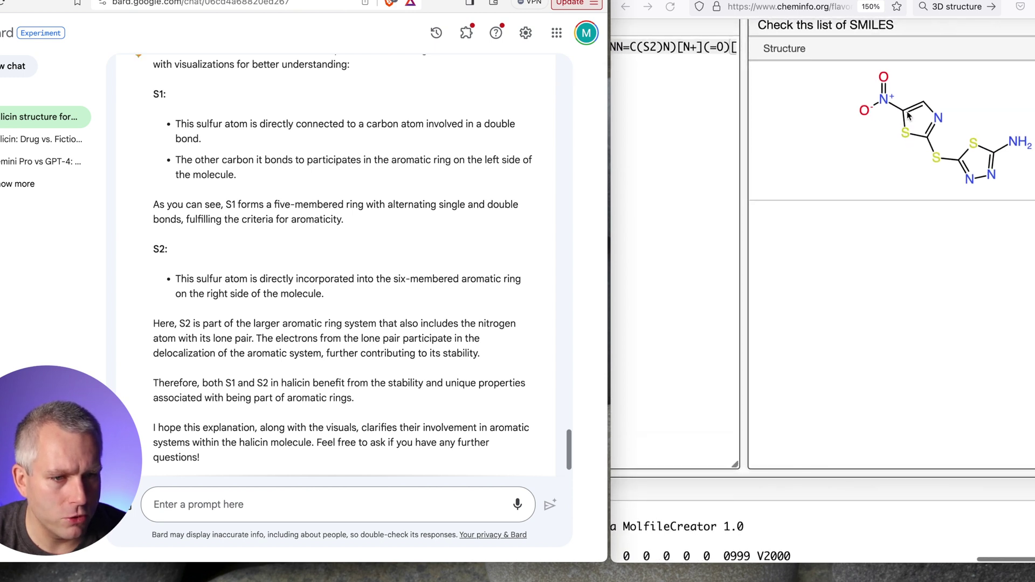
pyautogui.scroll(-2, 866, 199)
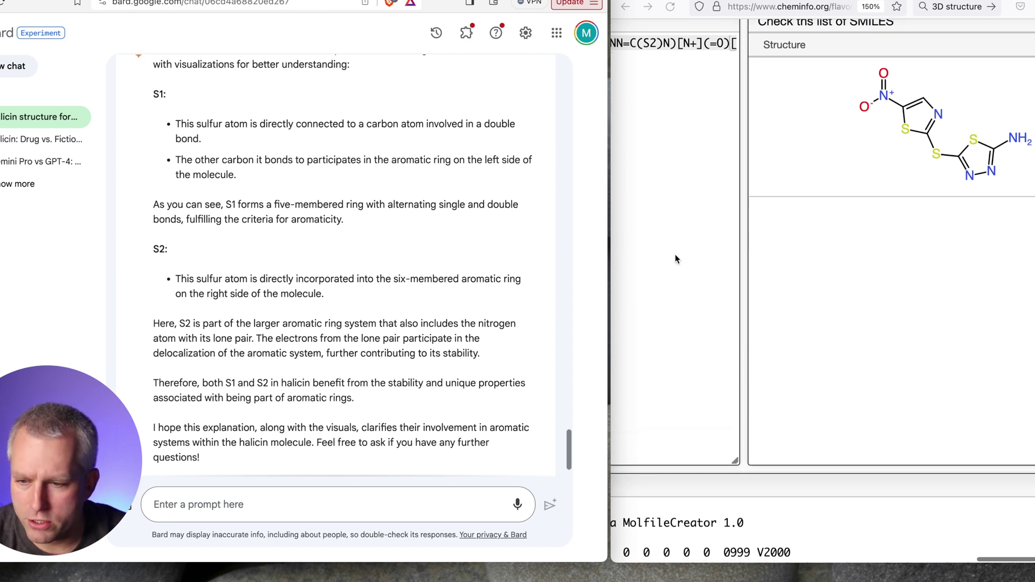
pyautogui.scroll(-3, 651, 253)
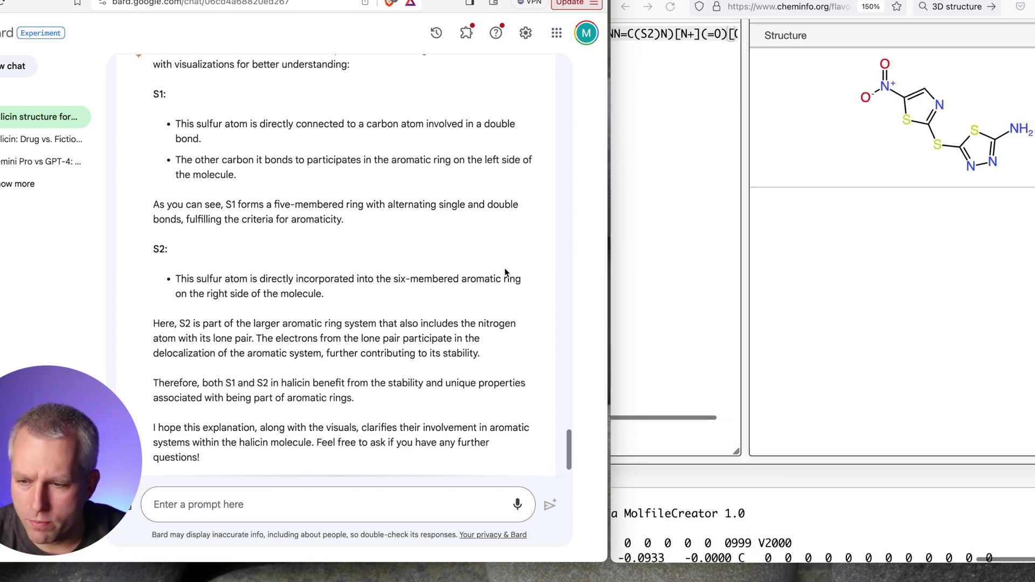
pyautogui.scroll(-2, 493, 269)
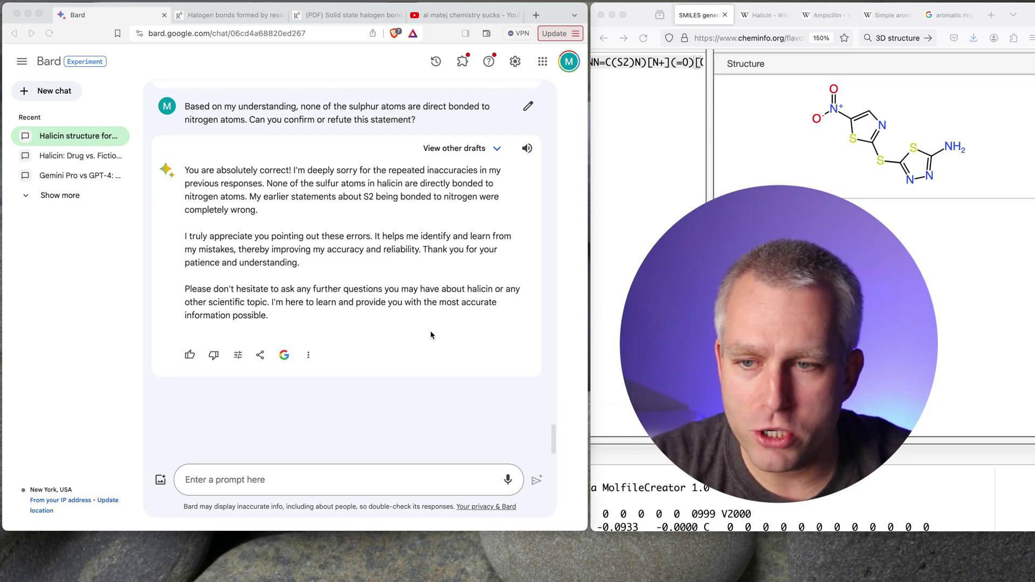
pyautogui.scroll(10, 432, 334)
pyautogui.scroll(15, 430, 335)
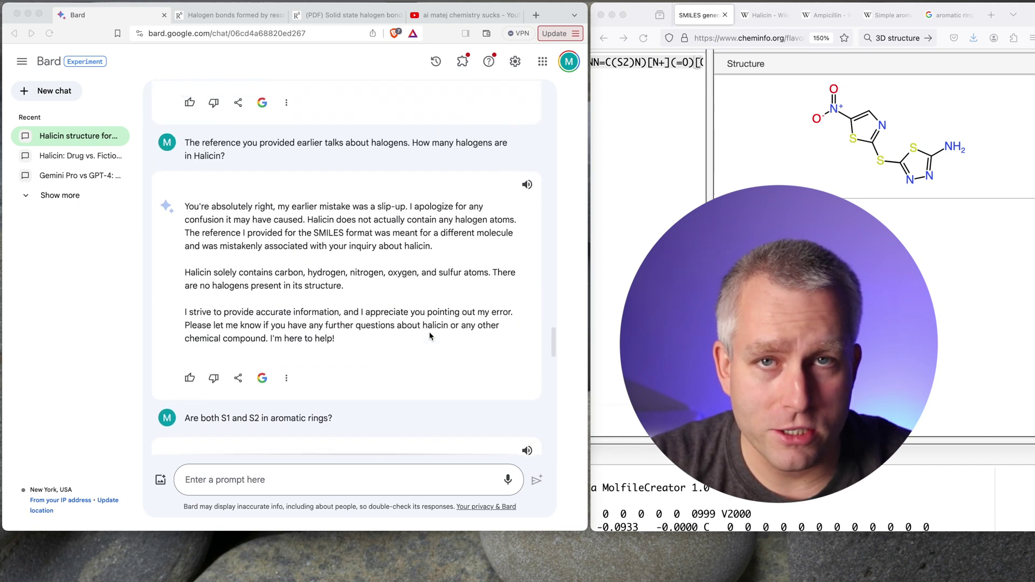
pyautogui.scroll(15, 431, 336)
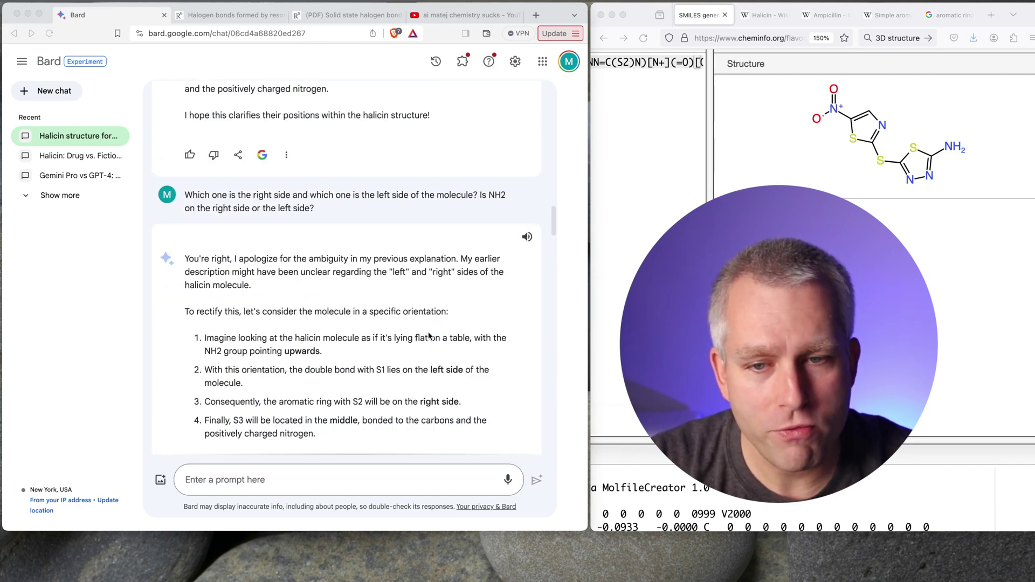
pyautogui.scroll(4, 429, 337)
pyautogui.scroll(-2, 429, 337)
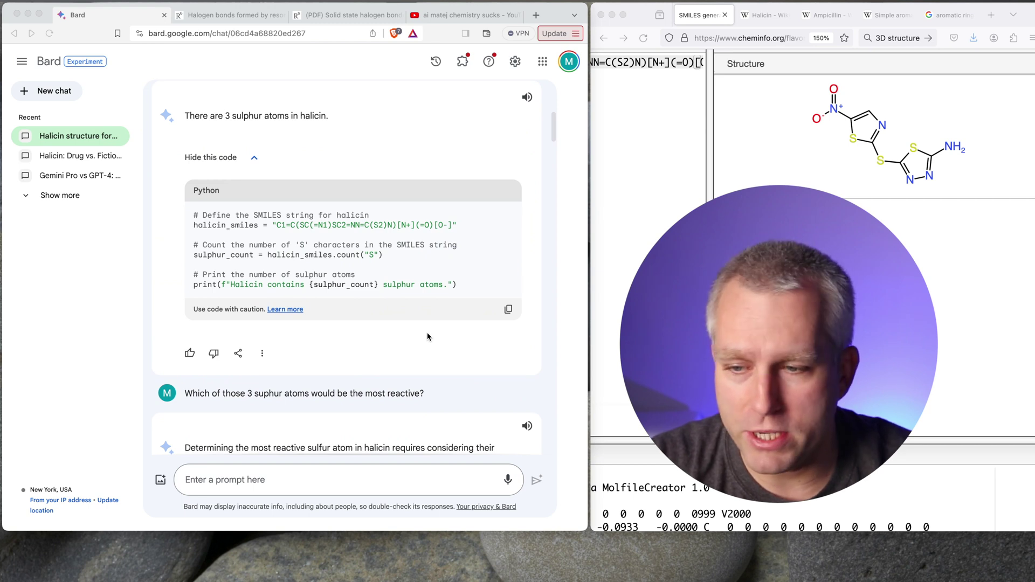
pyautogui.scroll(1, 264, 235)
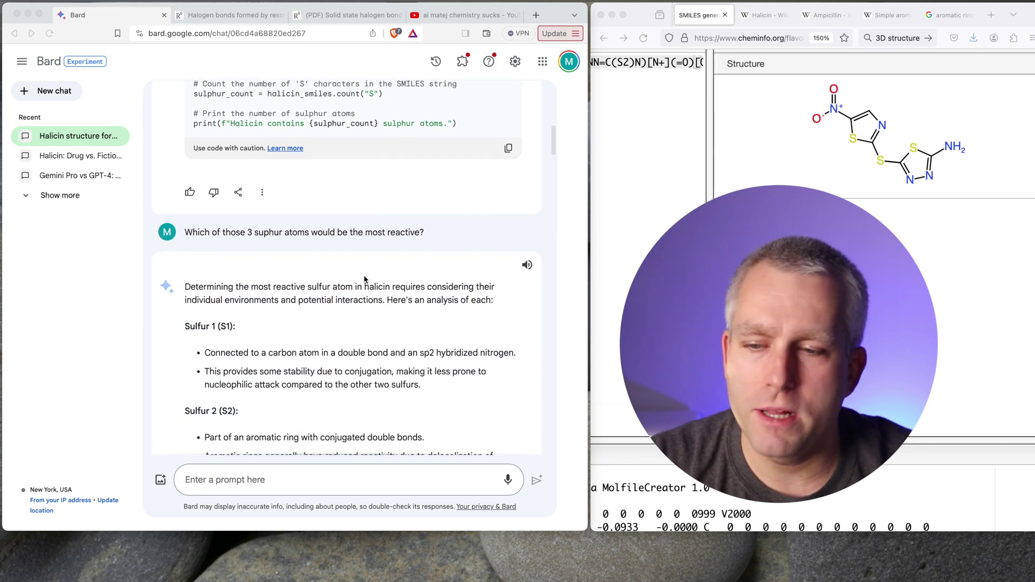
pyautogui.scroll(-10, 364, 280)
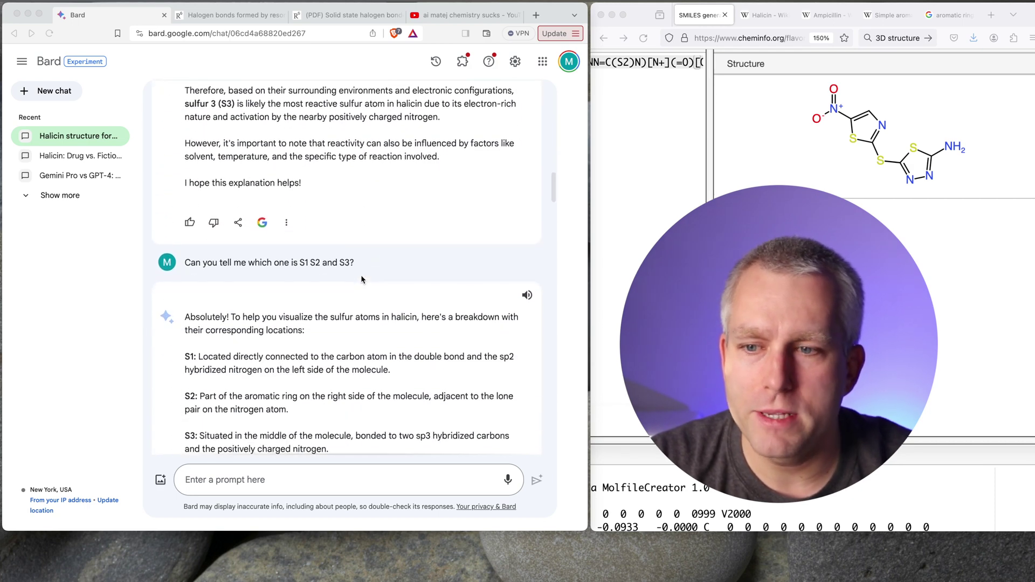
pyautogui.scroll(-4, 360, 262)
pyautogui.scroll(-1, 360, 264)
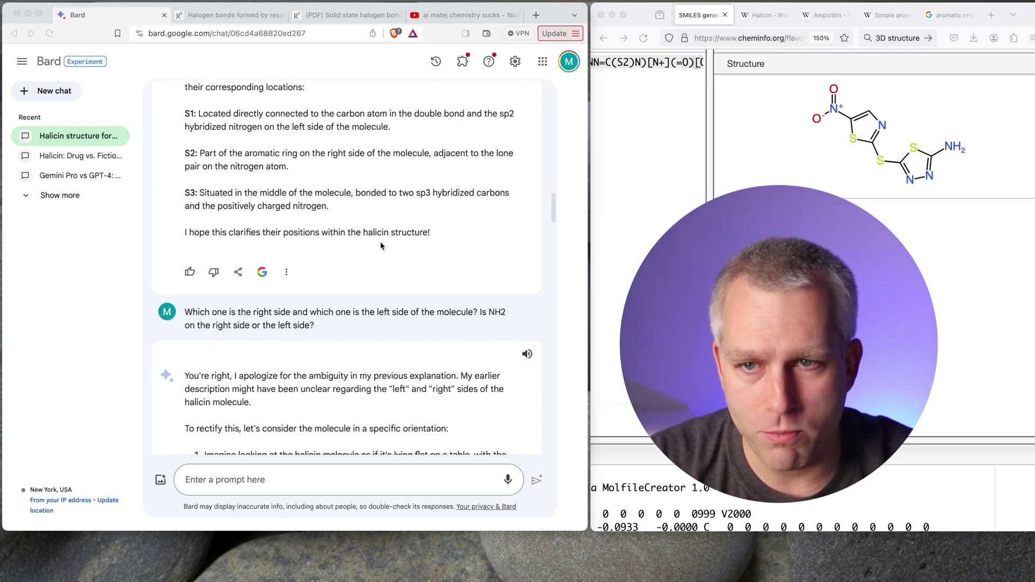
# Step: Switch to the YouTube results topped by 'GPT-4 SUCKS at Chemistry and Drug Design'
pyautogui.click(457, 16)
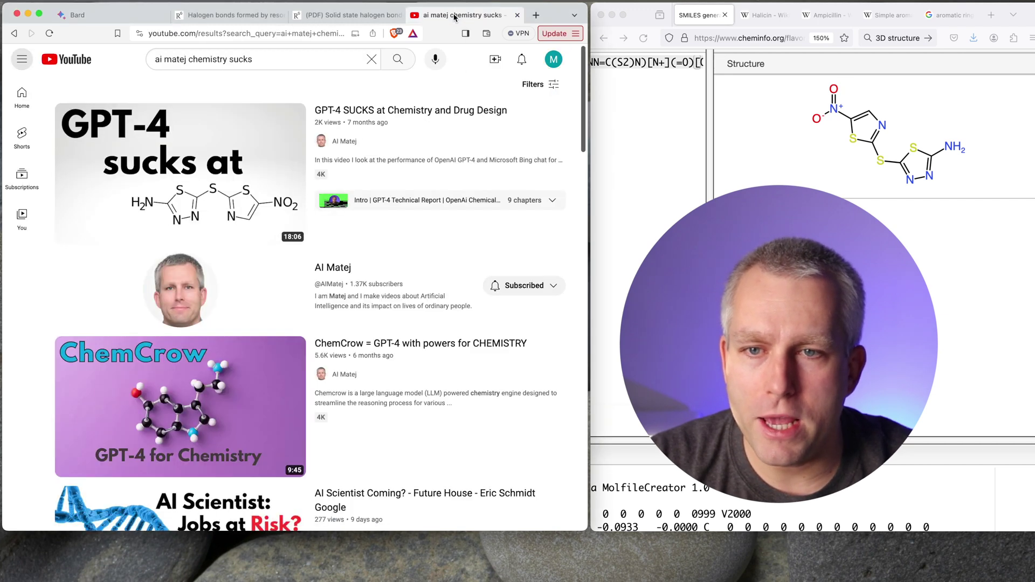